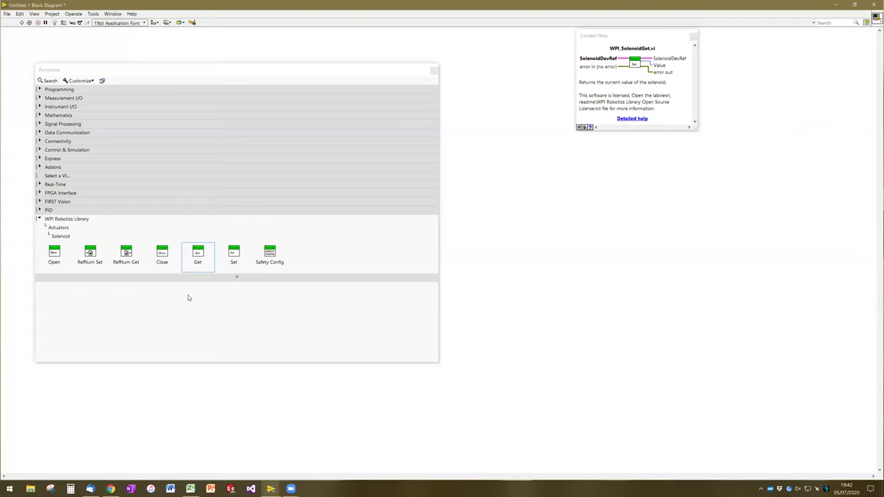
# Examine the Compressor and Third Party function palettes in the Actuators category, then return to the WPI Robotics Library's top level
pyautogui.click(60, 229)
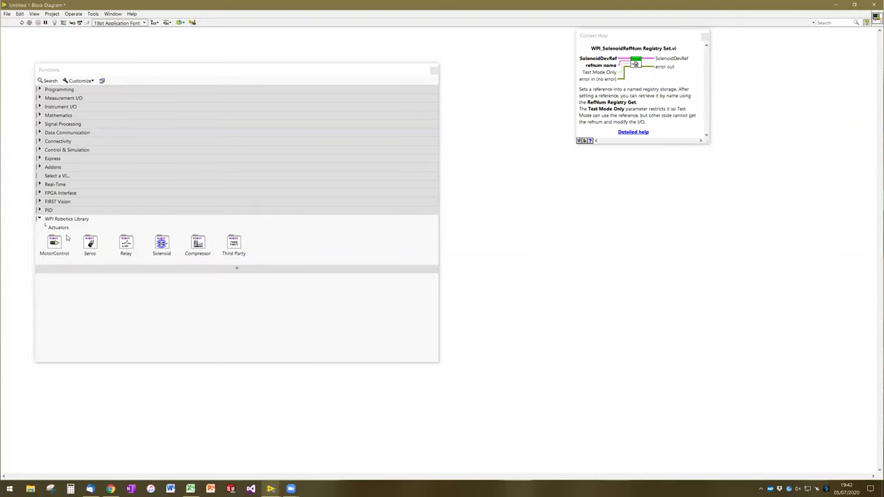
pyautogui.click(200, 248)
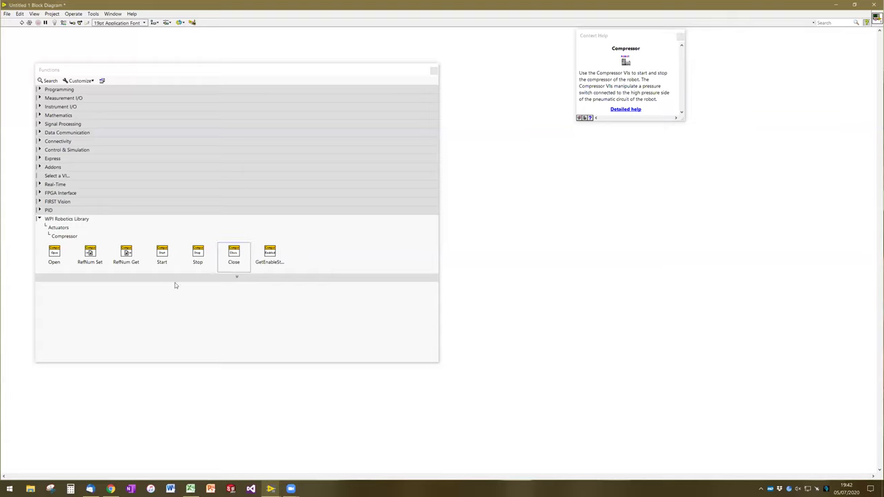
pyautogui.click(58, 227)
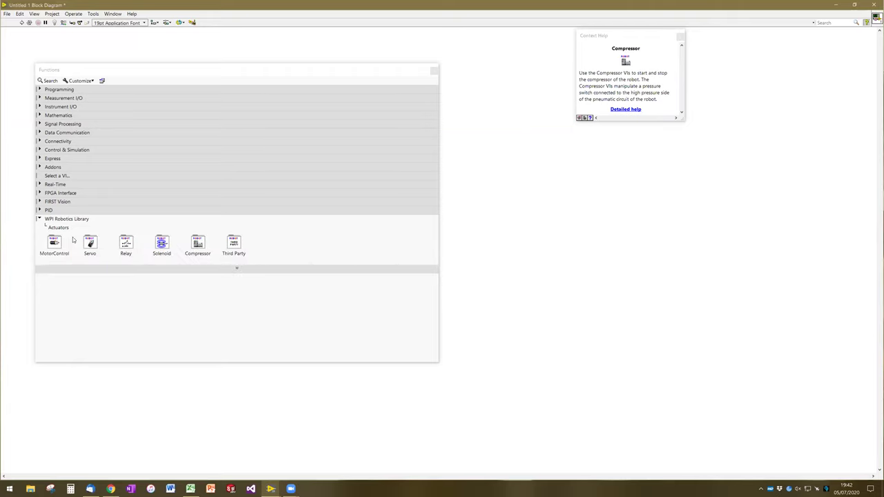
pyautogui.click(234, 250)
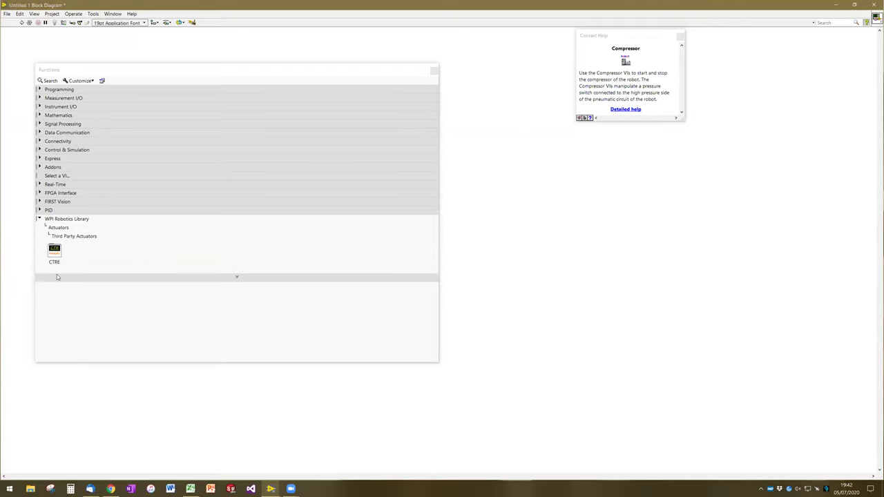
pyautogui.click(58, 228)
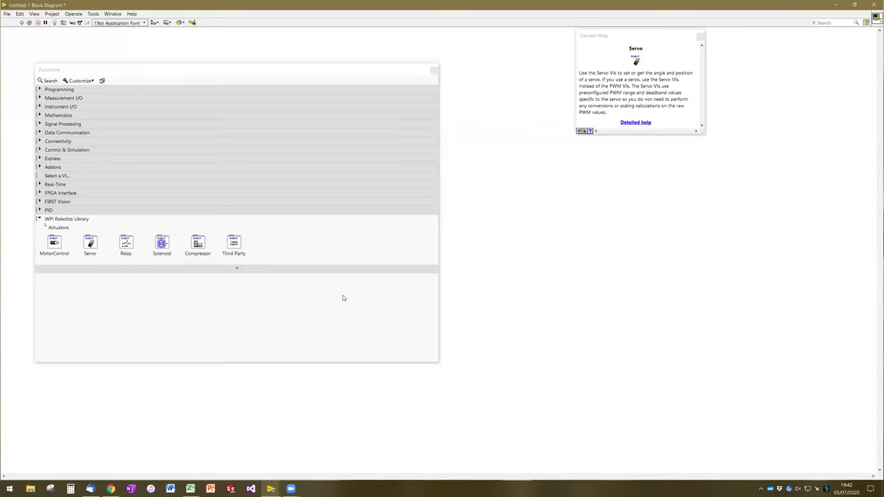
pyautogui.click(67, 221)
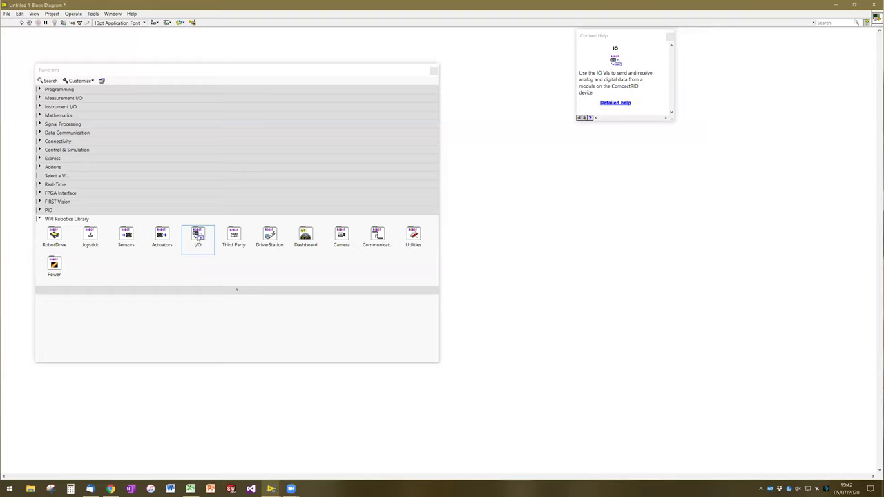
# Examine the Digital Input functions in the I/O category of the WPI Robotics Library, including the Digital Filtering subpalette
pyautogui.click(198, 237)
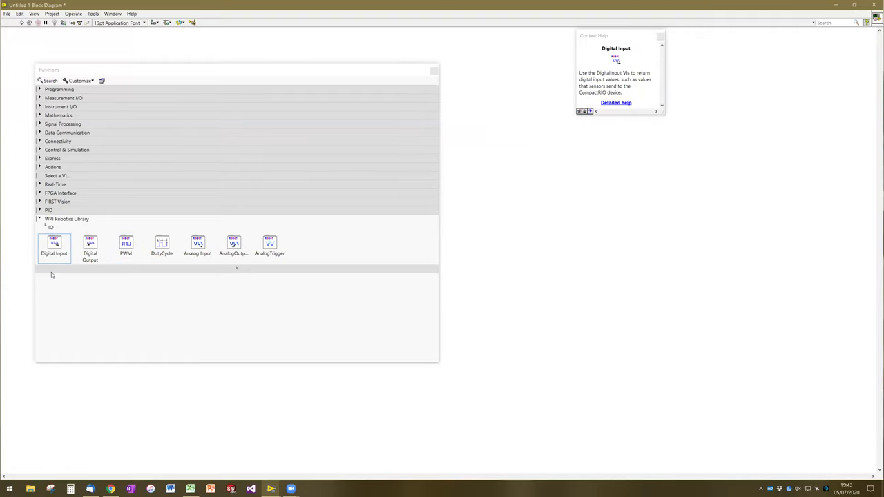
pyautogui.click(51, 228)
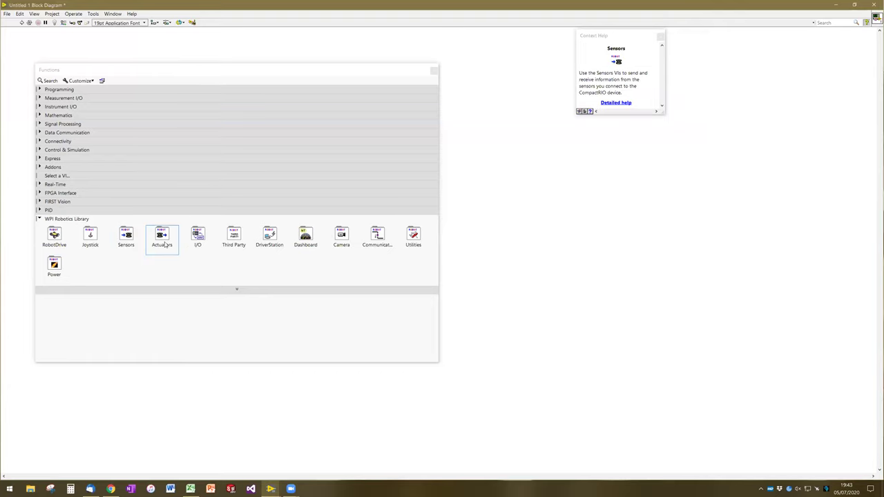
pyautogui.click(198, 238)
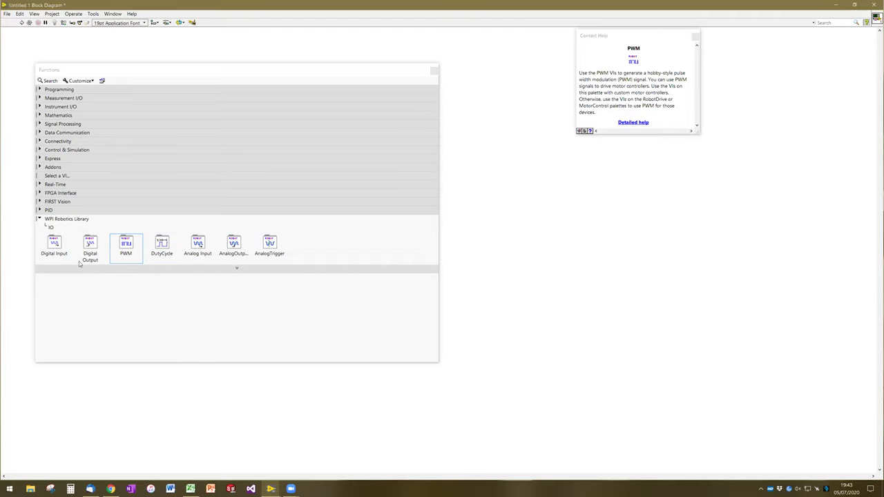
pyautogui.click(55, 245)
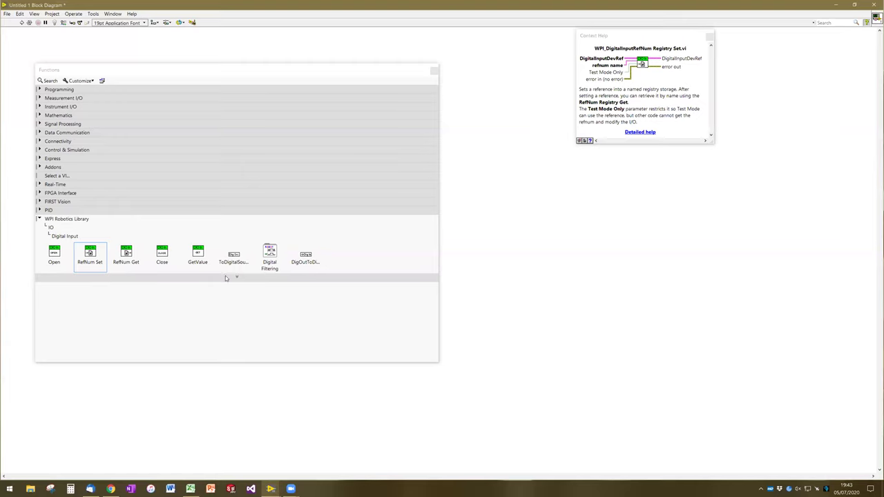
pyautogui.click(272, 249)
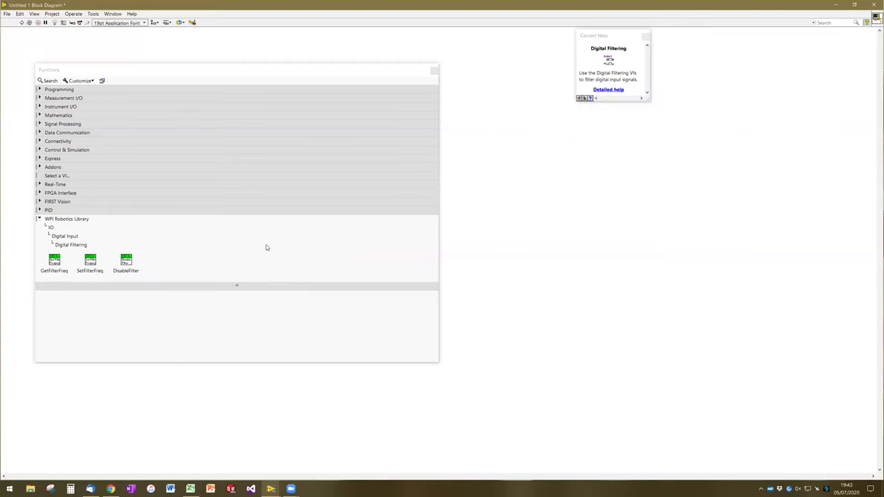
pyautogui.click(75, 237)
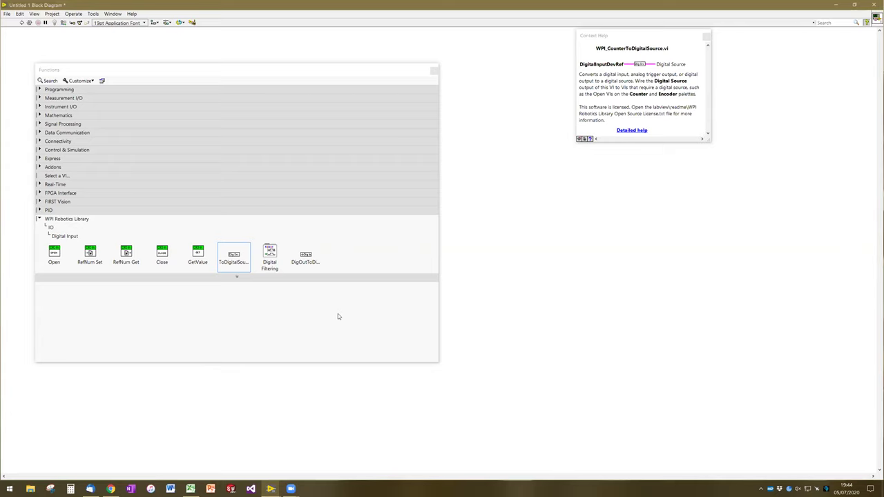
pyautogui.click(286, 261)
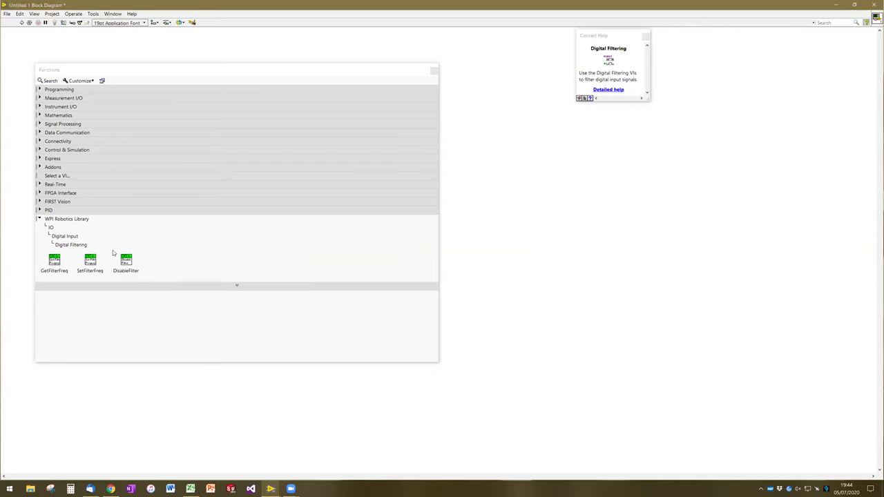
pyautogui.click(74, 236)
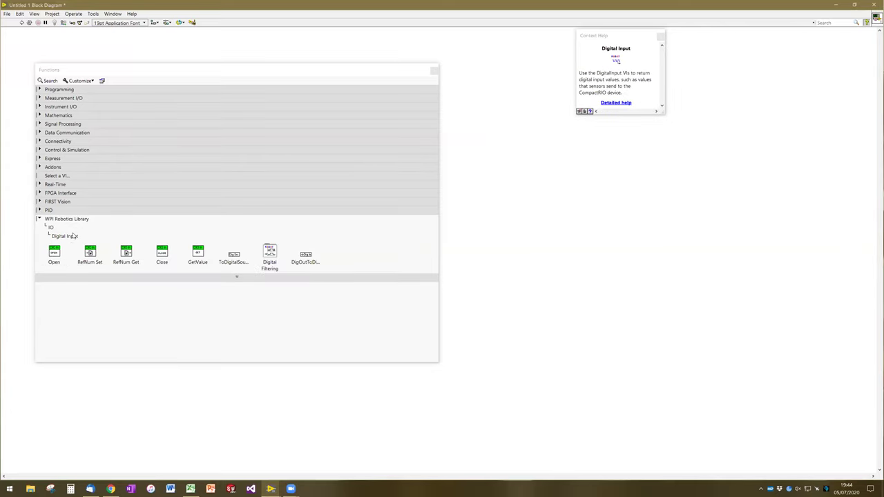
pyautogui.click(50, 228)
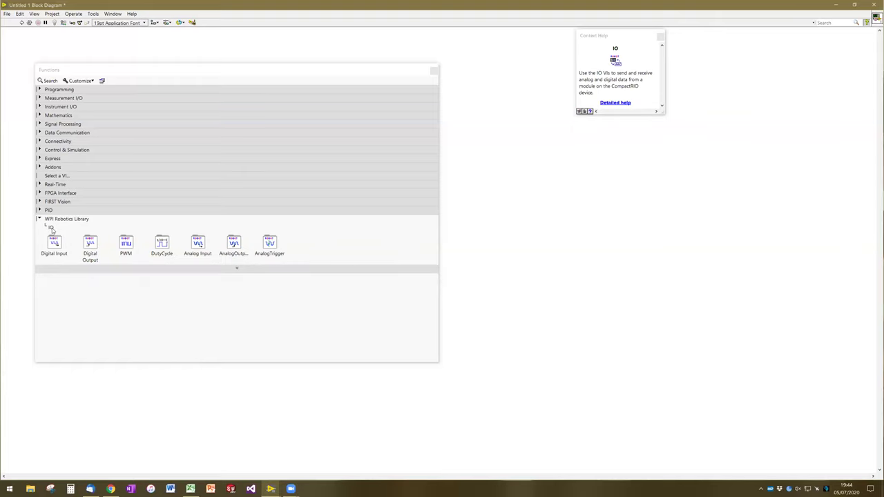
# Examine the Digital Output functions in the I/O category, including the Advanced subpalette, and return to the I/O overview
pyautogui.click(93, 249)
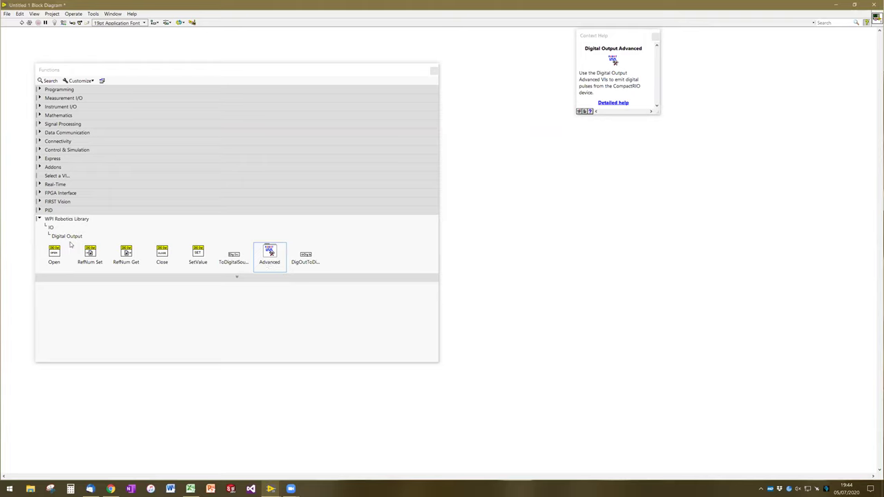
pyautogui.press('Return')
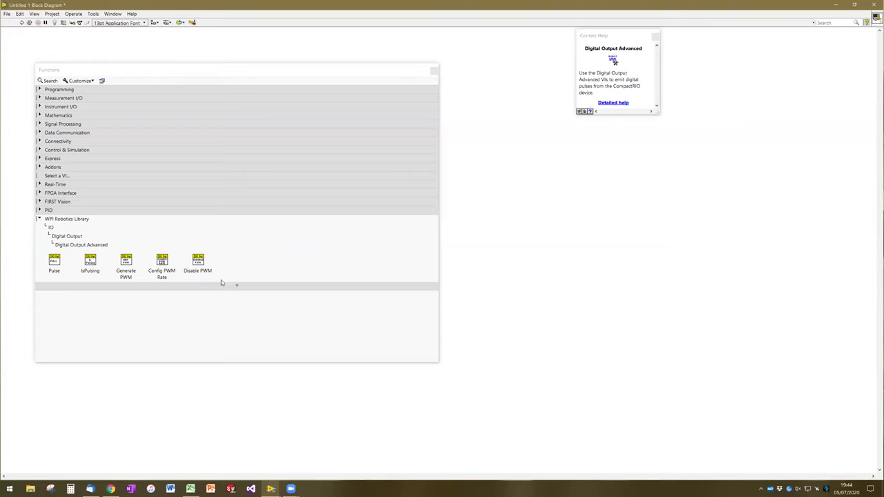
pyautogui.click(74, 238)
pyautogui.click(51, 229)
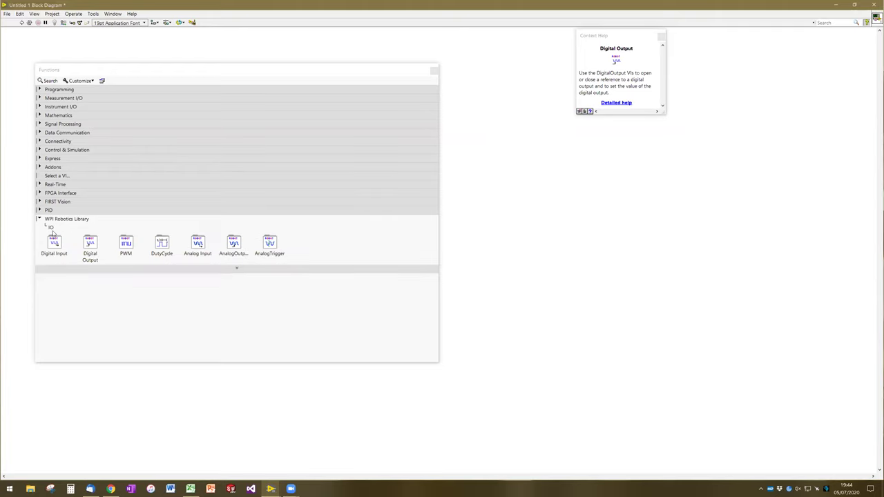
# Examine the PWM and DutyCycle functions in the I/O category and return to the I/O overview
pyautogui.click(136, 257)
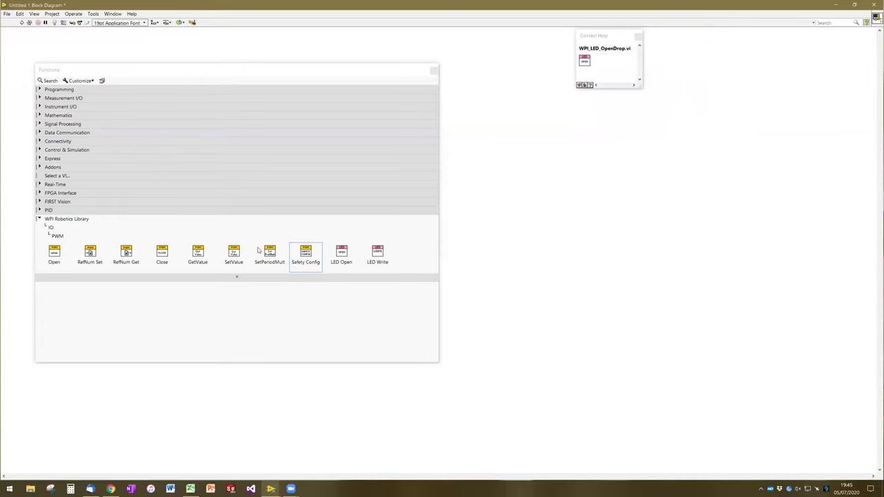
pyautogui.click(50, 228)
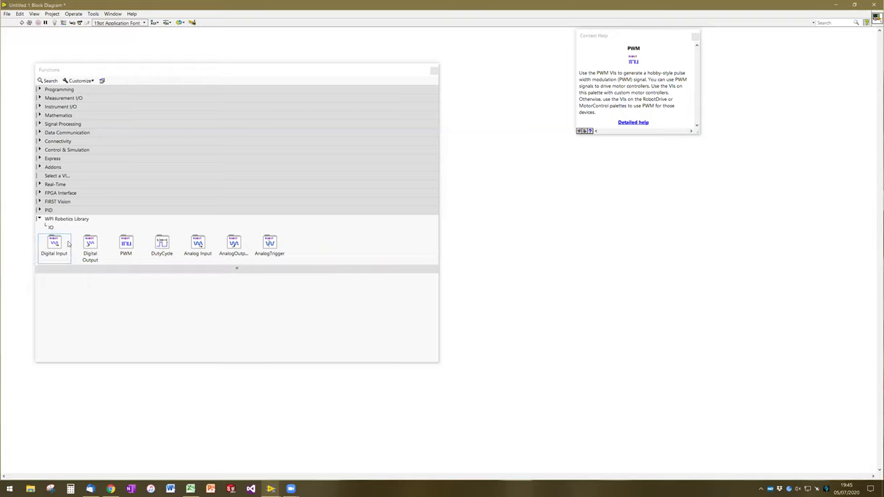
pyautogui.click(172, 235)
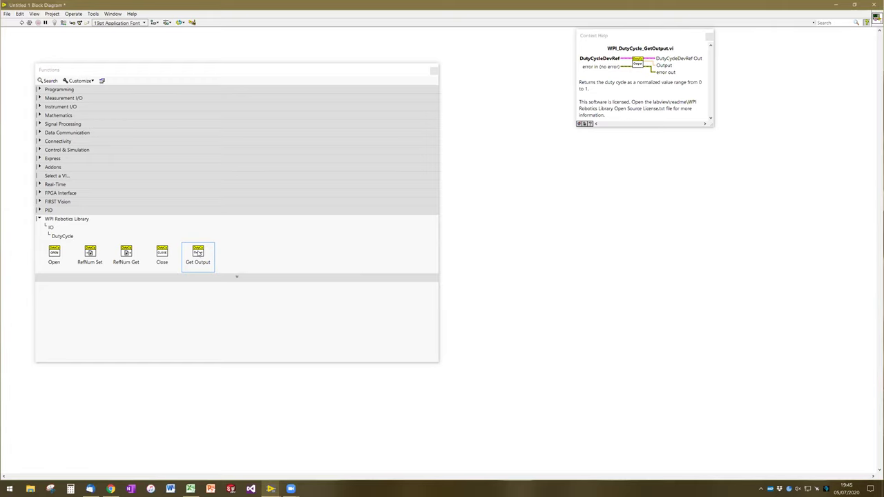
pyautogui.click(52, 228)
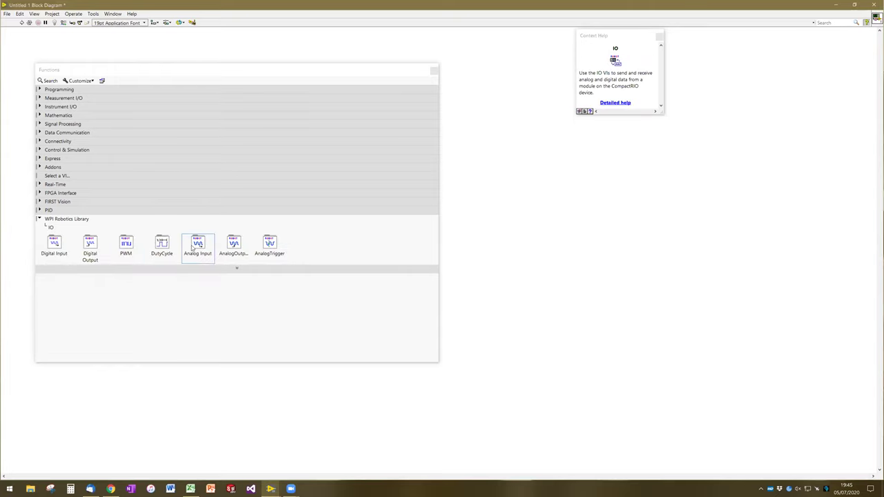
# Examine the Analog Input functions in the I/O category, including the Accumulator and Advanced subpalettes
pyautogui.click(192, 248)
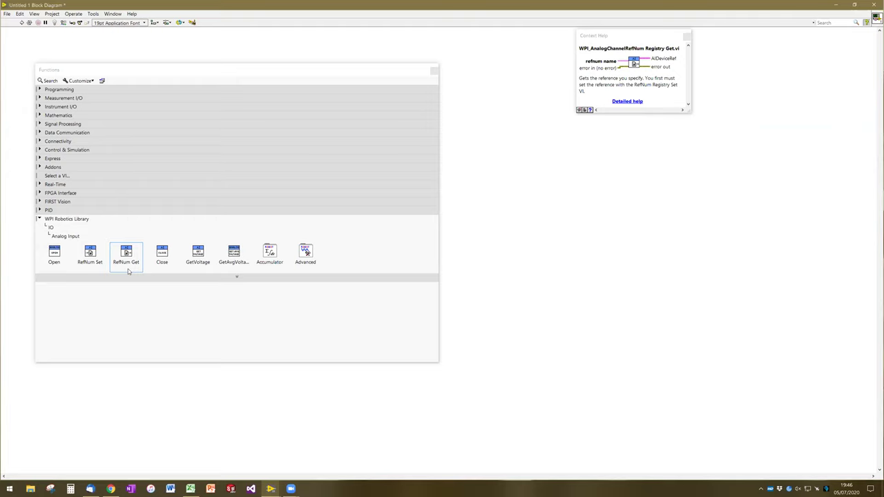
pyautogui.click(270, 256)
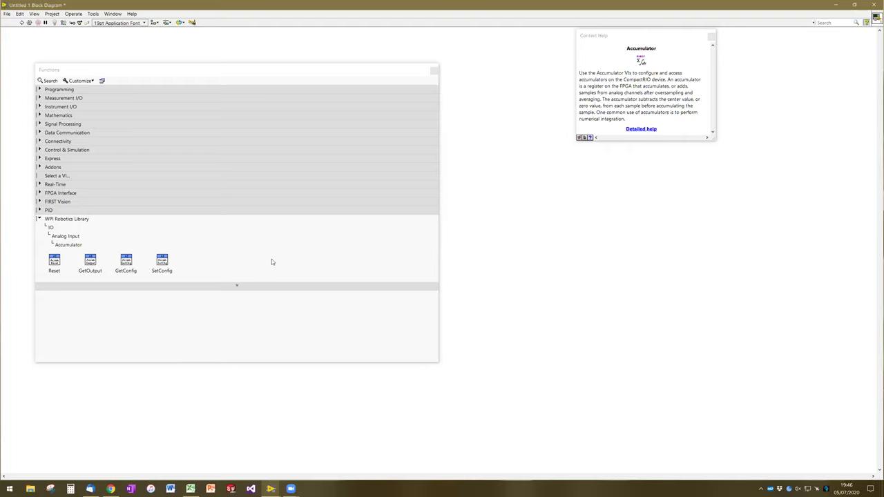
pyautogui.click(61, 273)
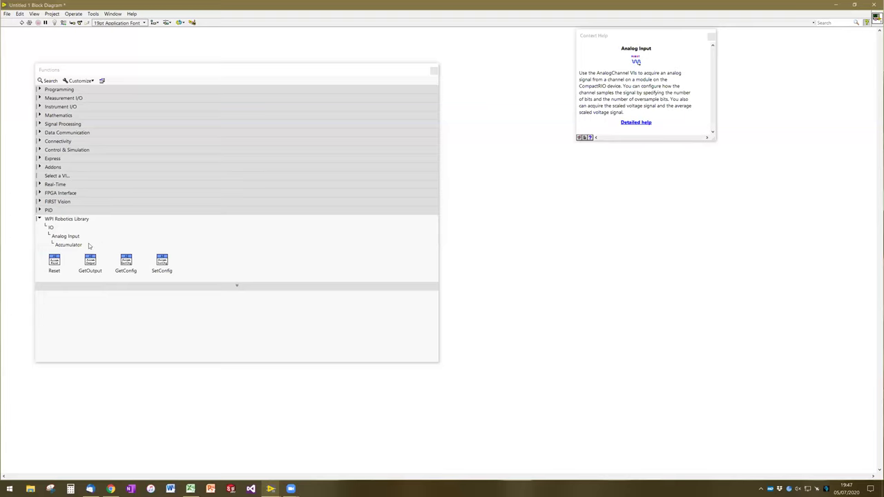
pyautogui.click(66, 237)
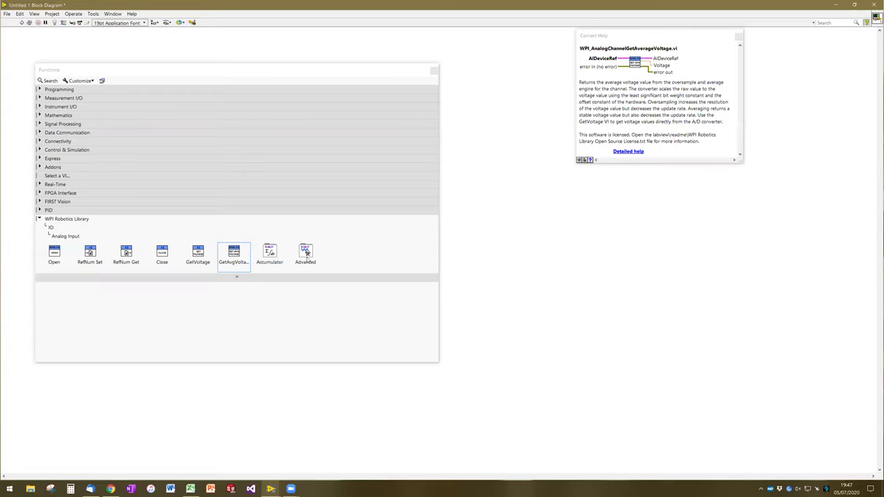
pyautogui.click(306, 254)
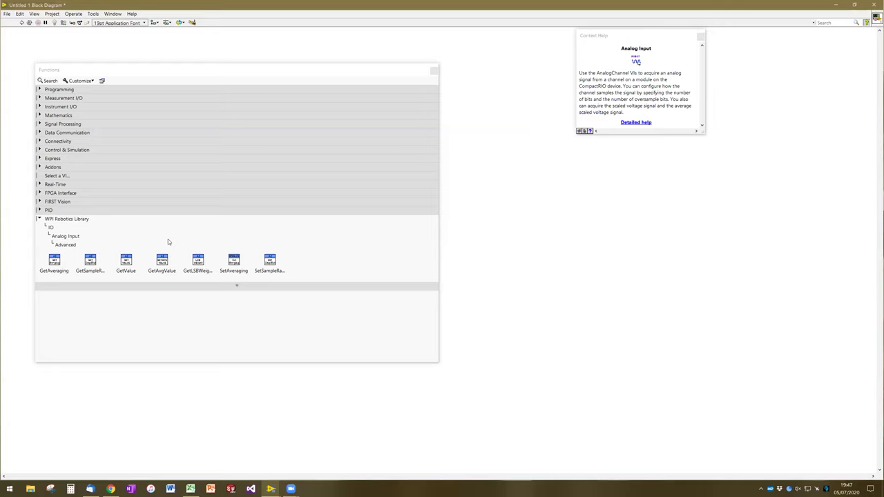
pyautogui.click(68, 238)
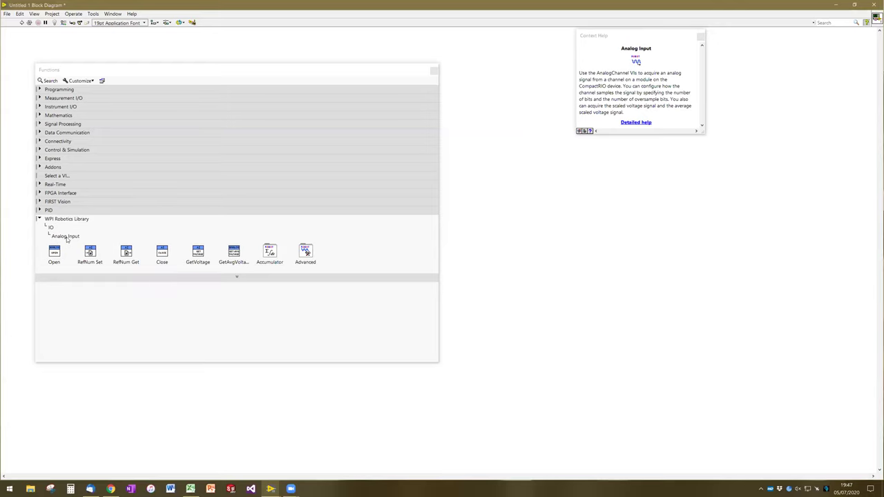
pyautogui.click(51, 227)
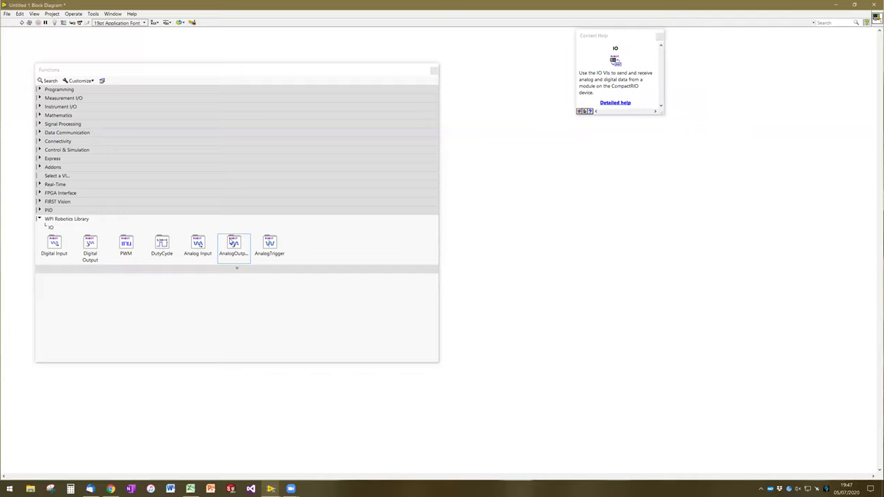
# Examine the AnalogOutput and AnalogTrigger functions in the I/O category, and return to the WPI Robotics Library's top level
pyautogui.click(233, 242)
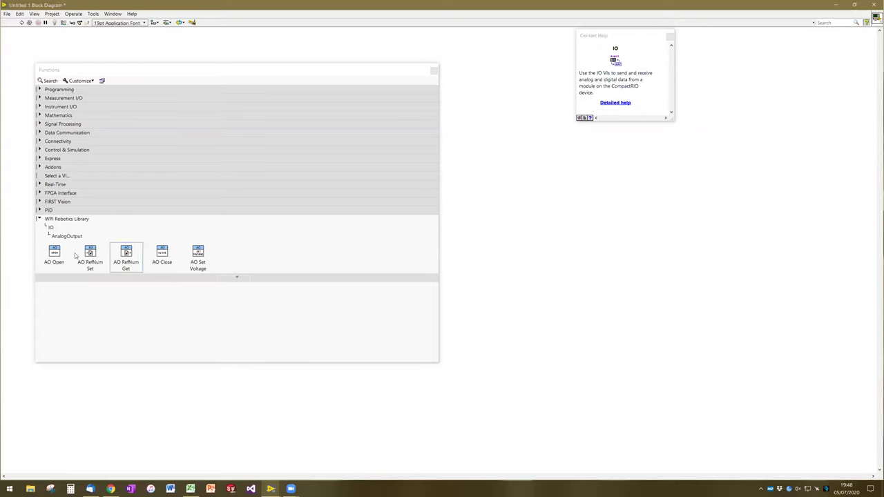
pyautogui.click(51, 228)
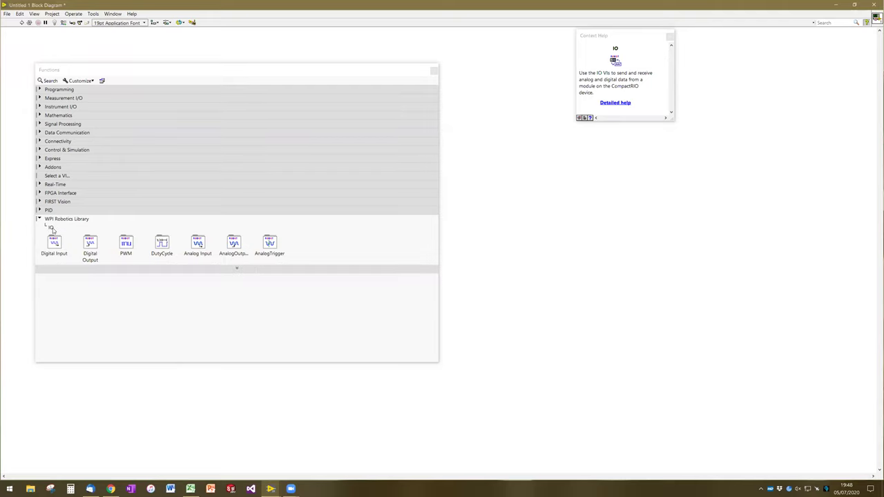
pyautogui.click(266, 242)
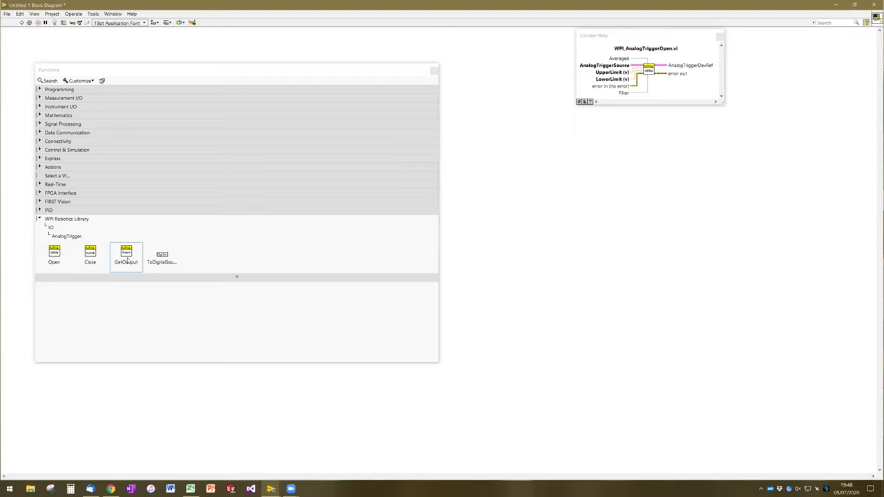
pyautogui.moveTo(128, 261)
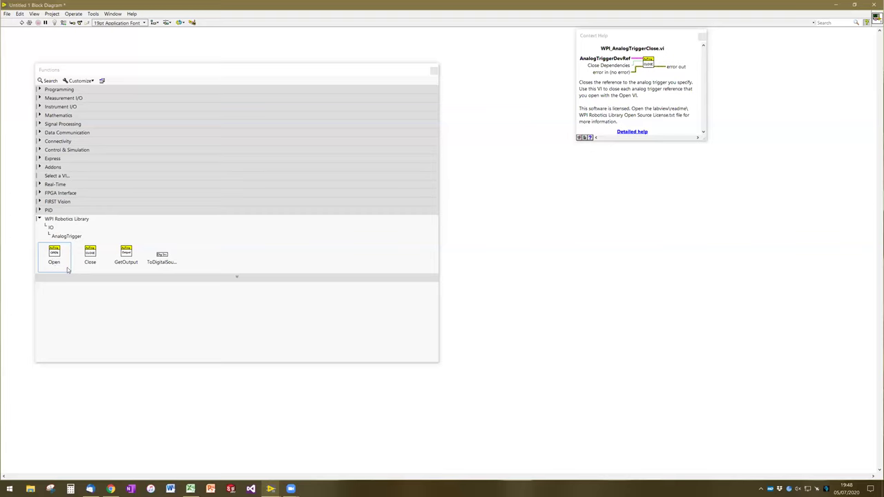
pyautogui.press('Right')
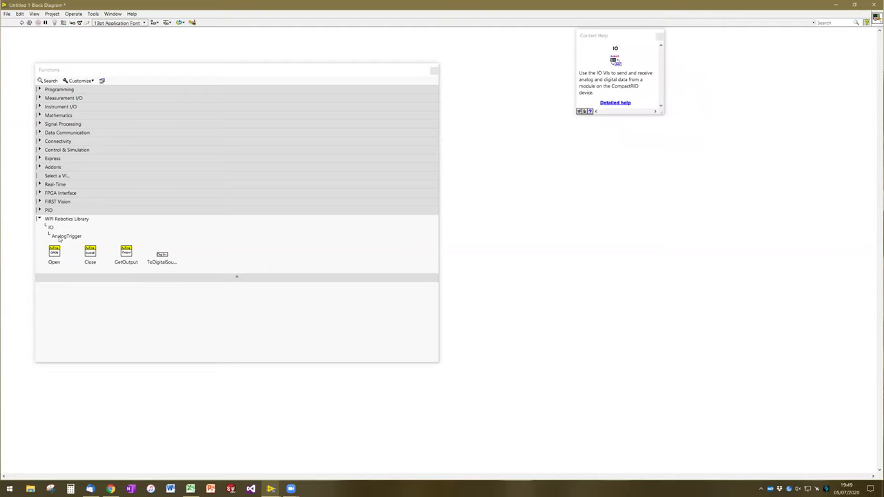
pyautogui.click(74, 221)
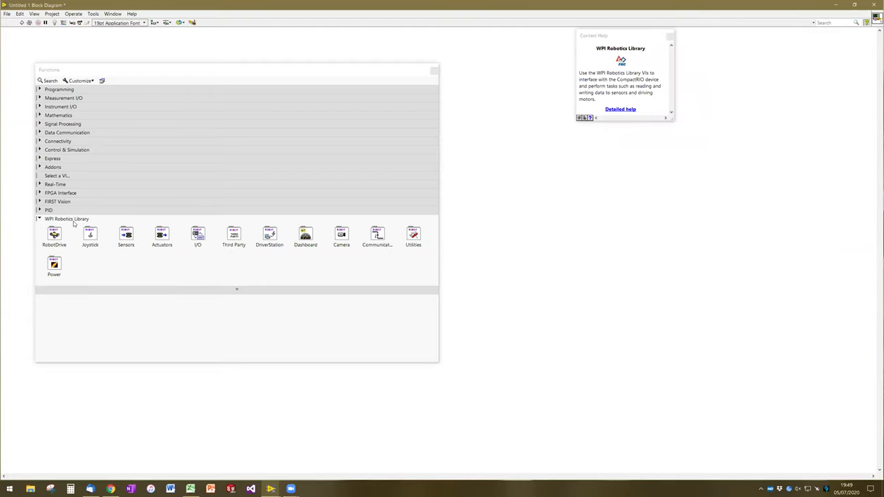
# Revisit the I/O category's overview and examine the DriverStation functions, including Alliance & Match Info, Mode Status and Enabled
pyautogui.click(197, 235)
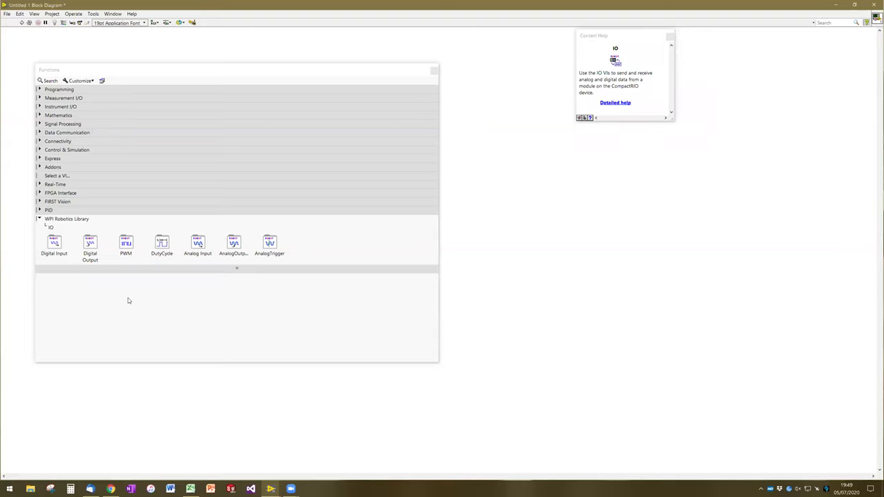
pyautogui.click(61, 224)
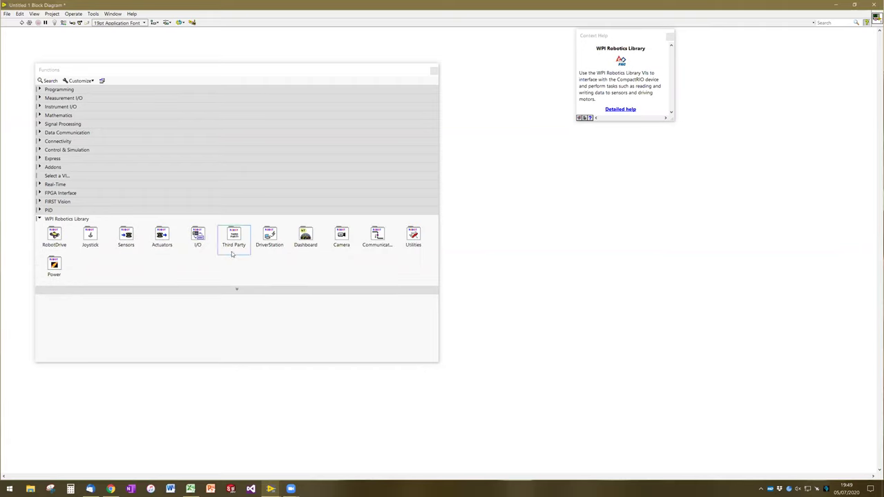
pyautogui.click(281, 239)
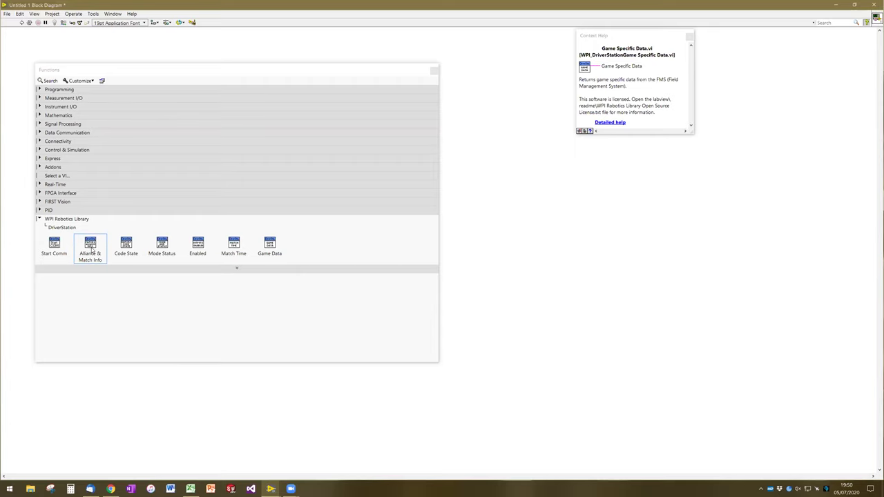
pyautogui.moveTo(92, 251)
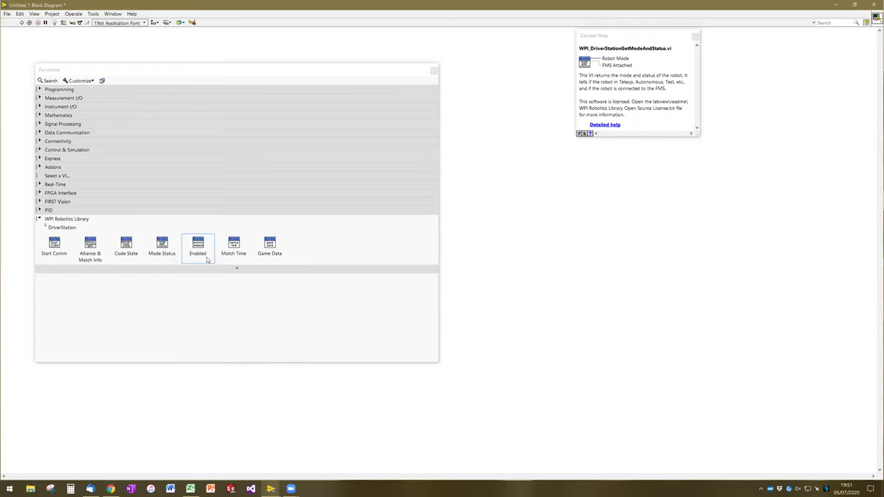
pyautogui.moveTo(207, 259)
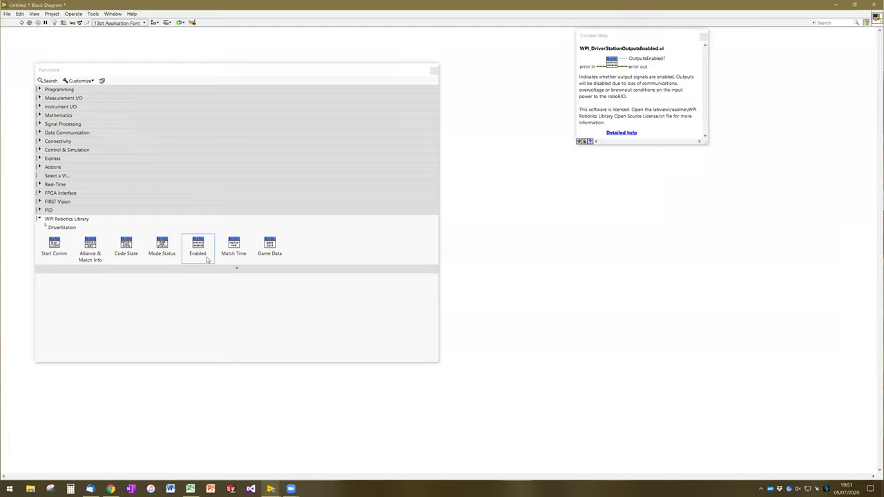
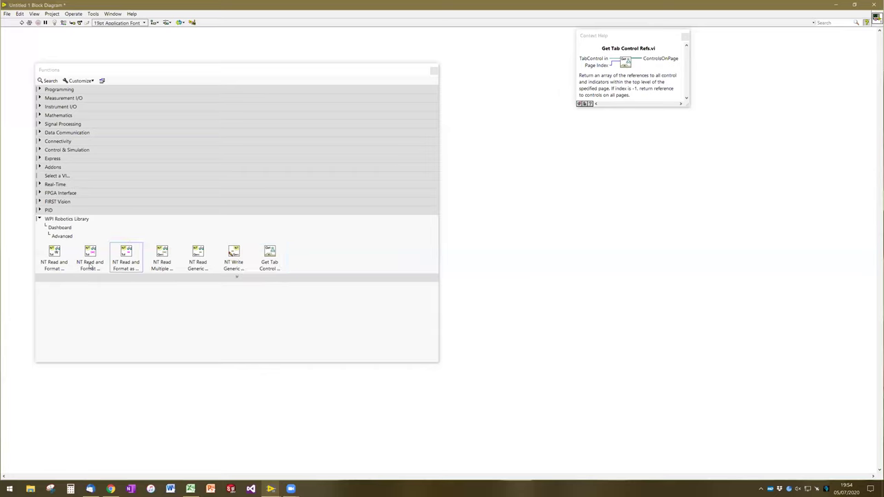
# Review the Dashboard functions outside the Advanced subpalette and the Camera functions, and return to the WPI Robotics Library's top level
pyautogui.click(67, 229)
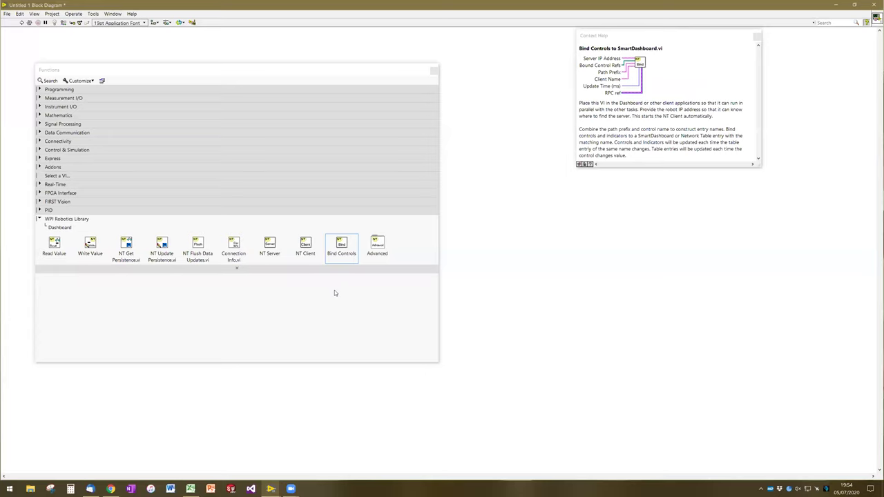
pyautogui.click(82, 222)
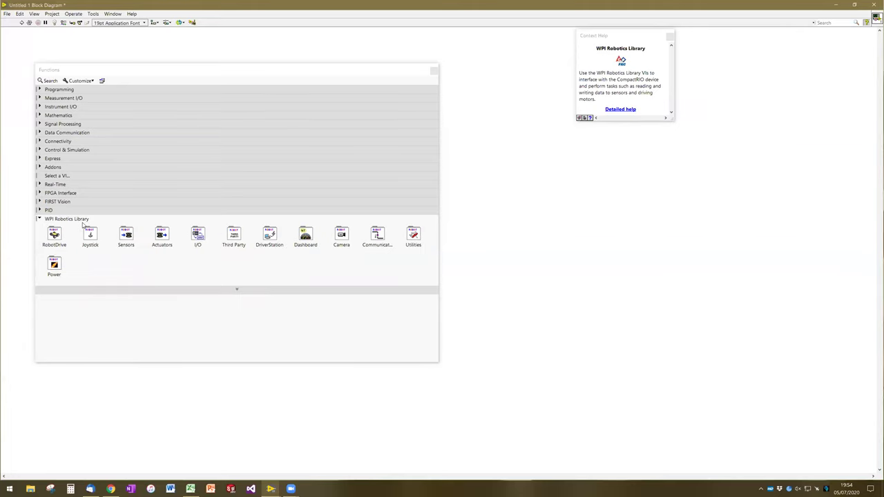
pyautogui.click(343, 239)
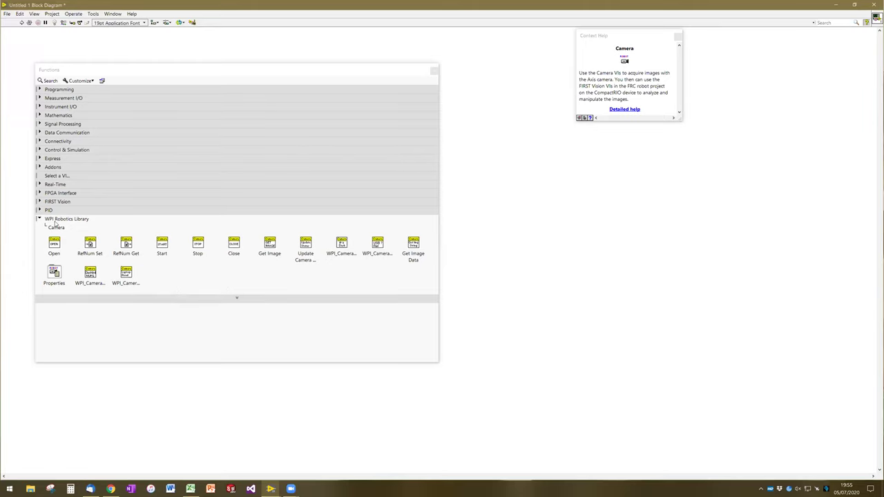
pyautogui.click(56, 221)
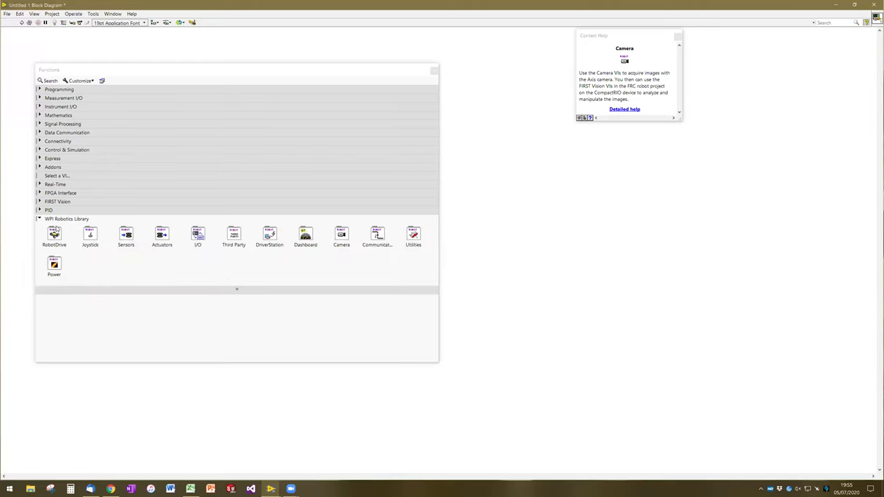
# Examine the Serial Port and I2C functions in the Communications category and return to the Communications overview
pyautogui.click(377, 238)
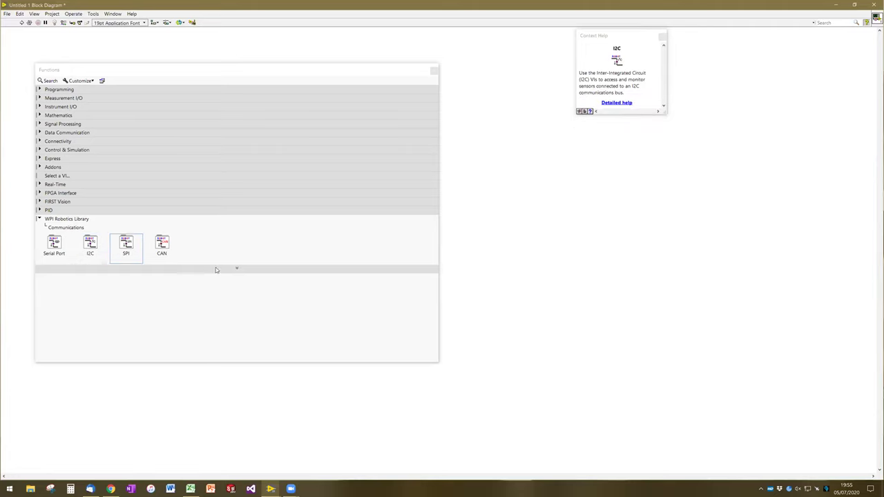
pyautogui.click(58, 247)
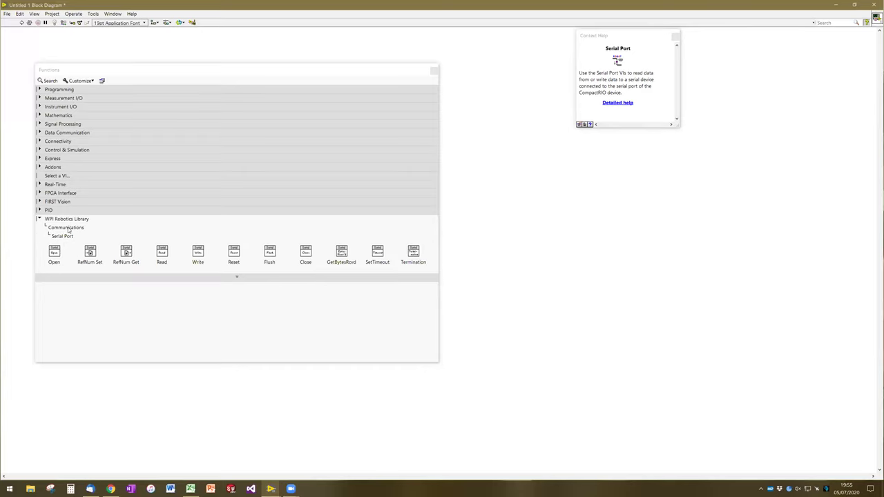
pyautogui.click(67, 231)
pyautogui.click(89, 244)
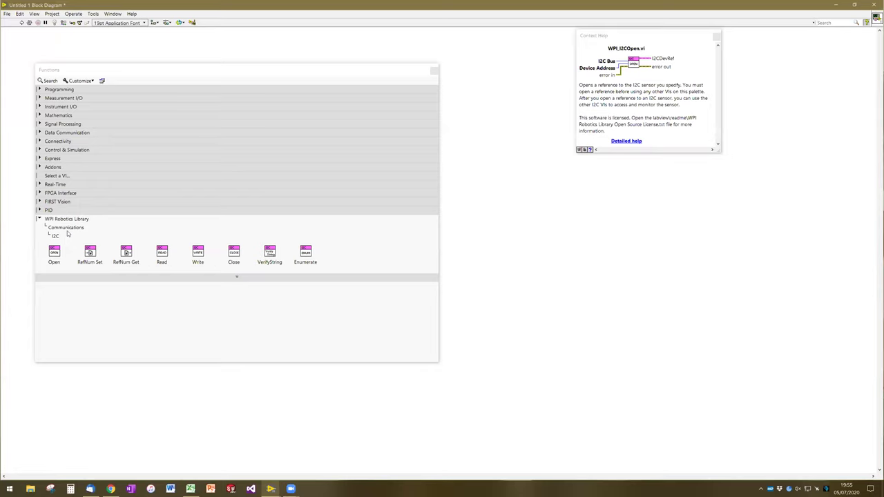
pyautogui.click(68, 230)
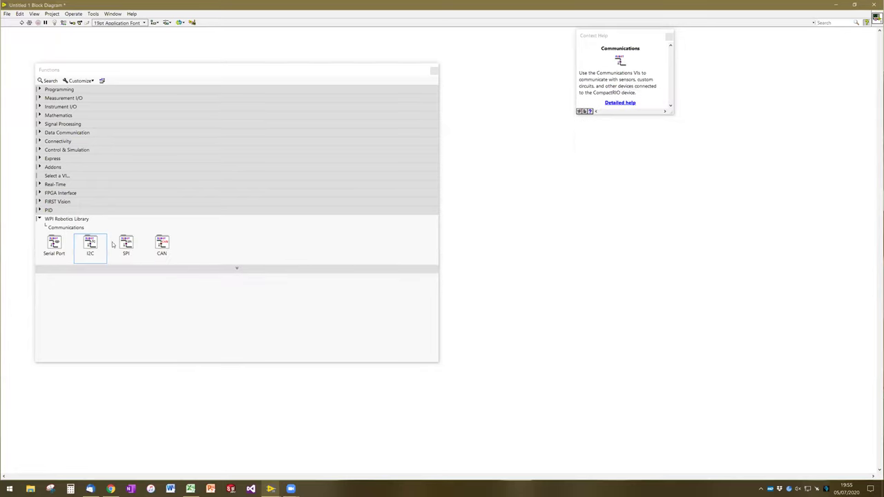
# Examine the Serial Port Open function and the CAN functions, and return to the WPI Robotics Library's top level
pyautogui.click(54, 244)
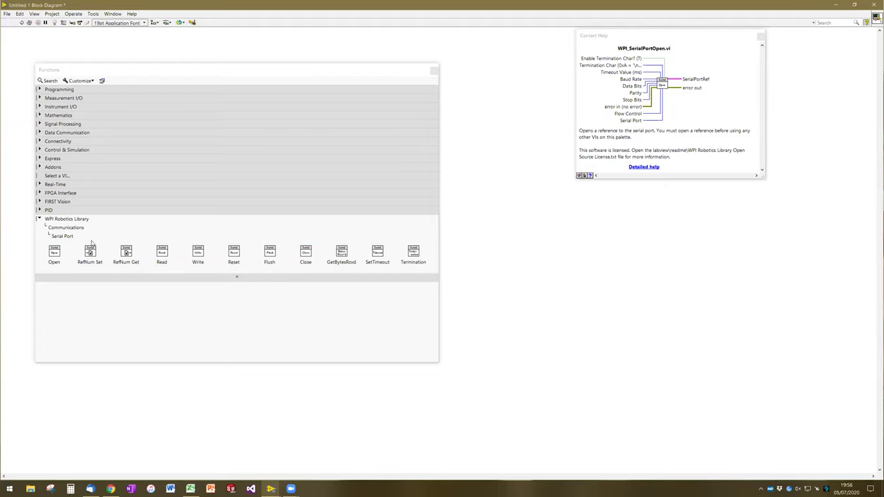
pyautogui.click(69, 239)
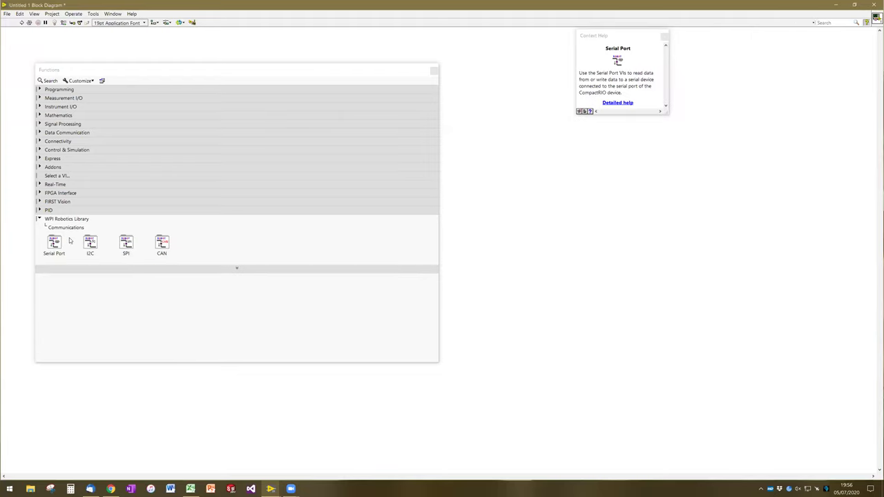
pyautogui.click(175, 253)
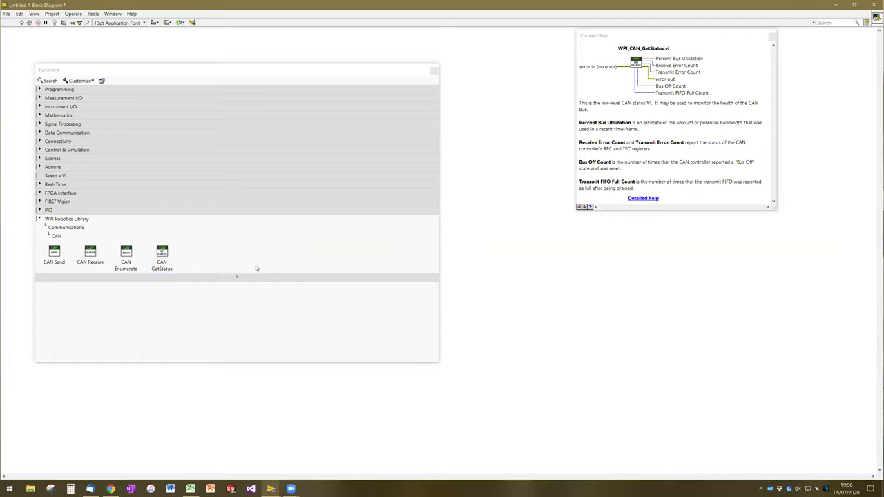
pyautogui.click(76, 230)
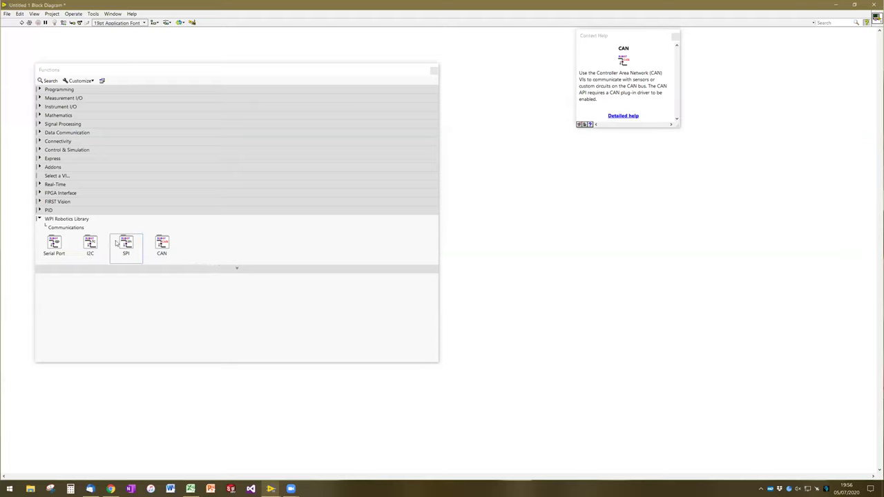
pyautogui.click(71, 229)
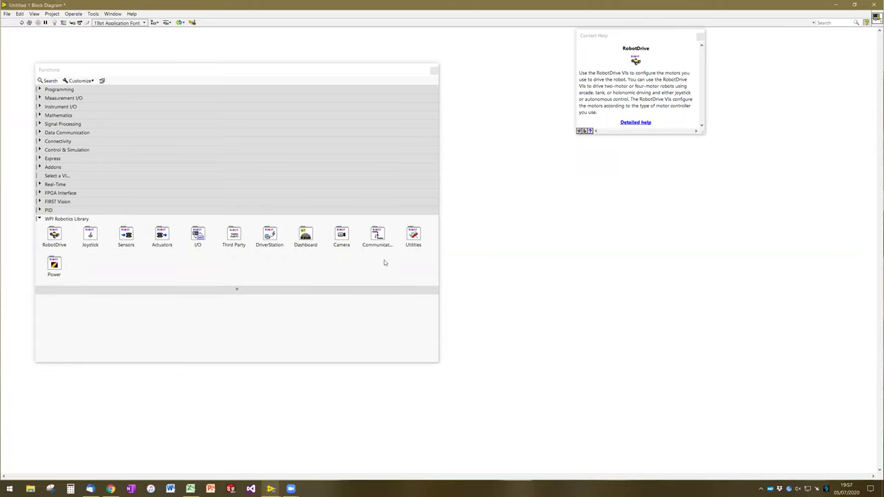
# Examine FPGATime and the Interrupts and DMA subpalettes in the Utilities category, and return to the Utilities overview
pyautogui.click(417, 245)
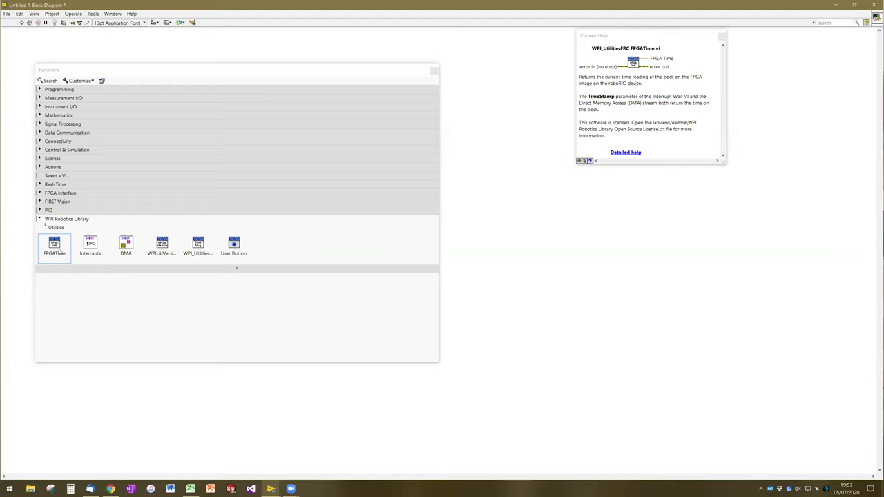
pyautogui.click(96, 251)
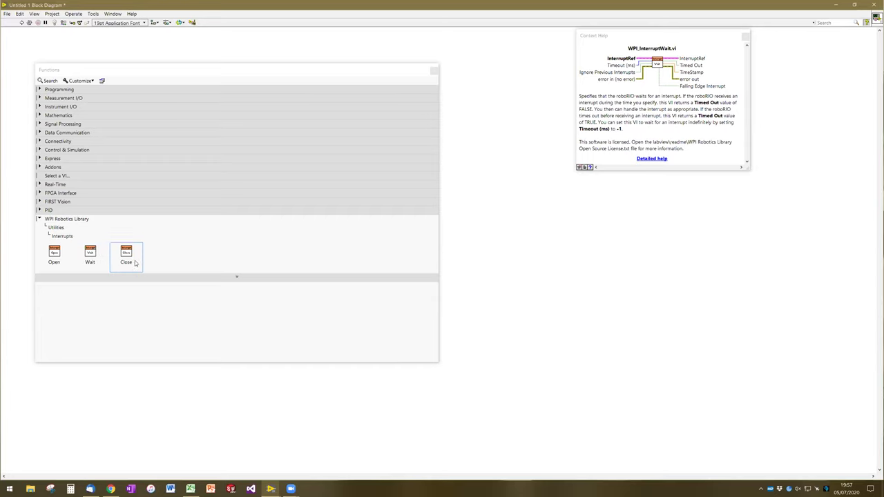
pyautogui.click(68, 239)
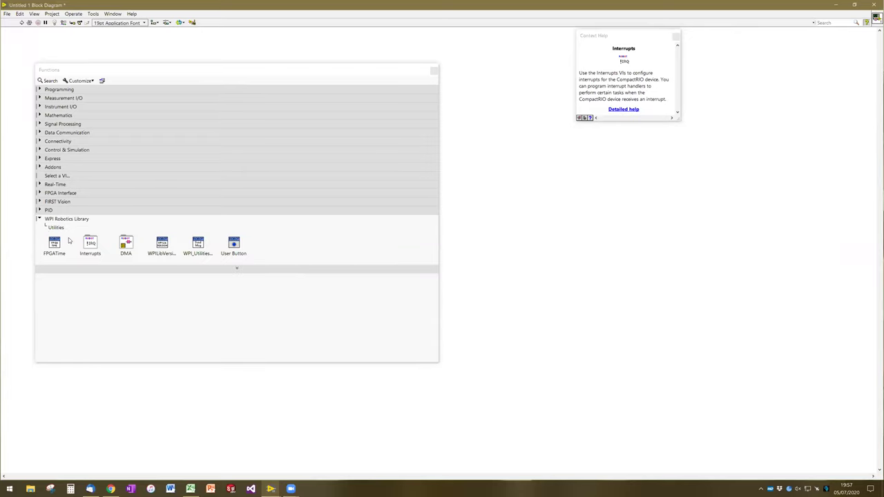
pyautogui.click(121, 252)
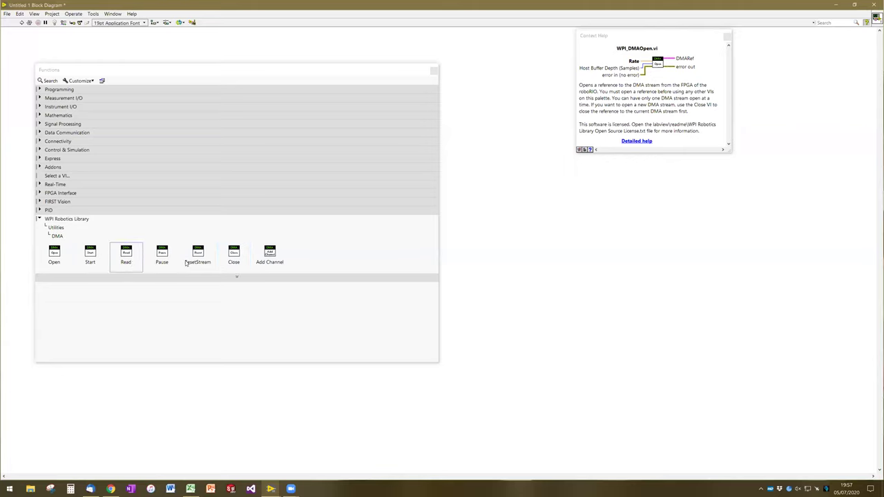
pyautogui.click(57, 229)
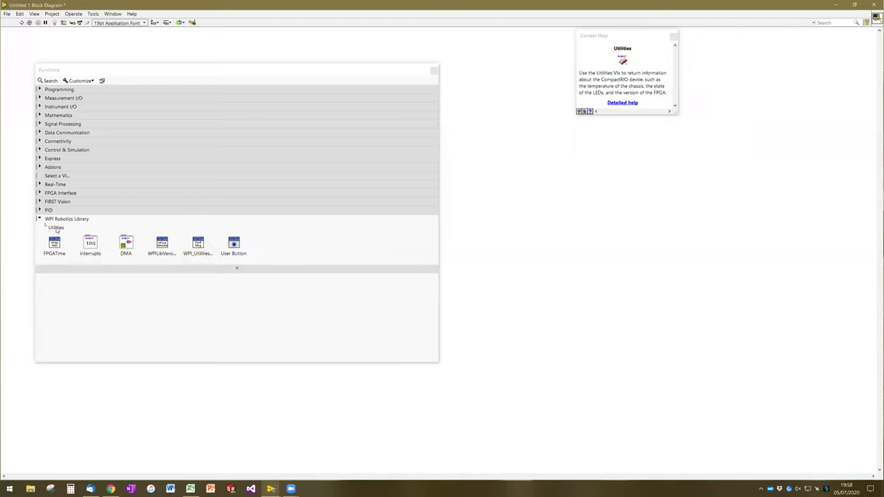
# Review the help for the WPILibVersion, SendMessageToConsole and User Button utilities, and return to the library's top level
pyautogui.moveTo(151, 252)
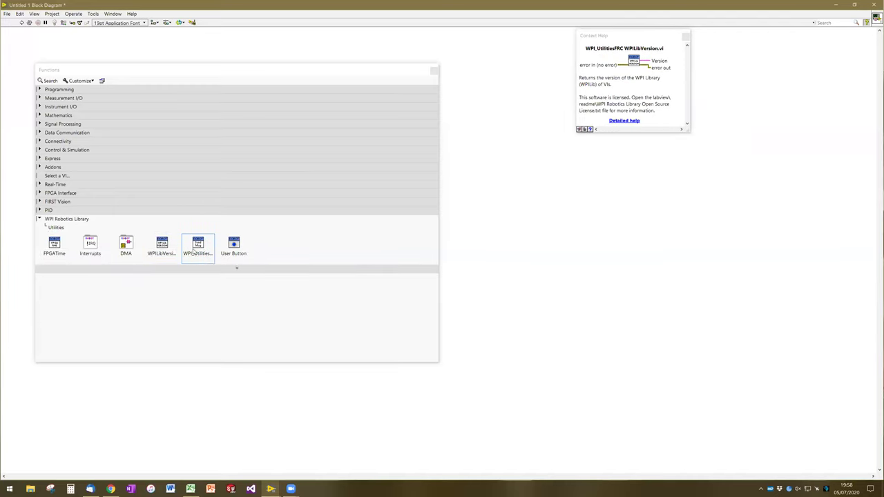
pyautogui.moveTo(195, 252)
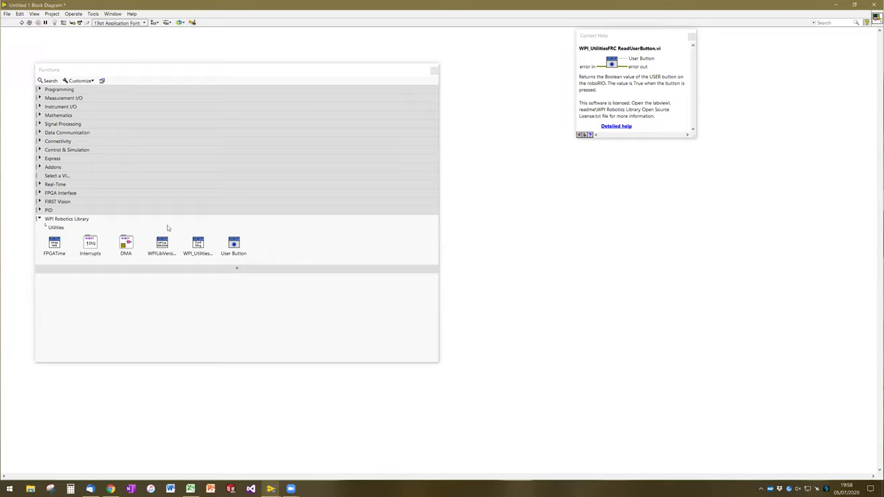
pyautogui.click(56, 228)
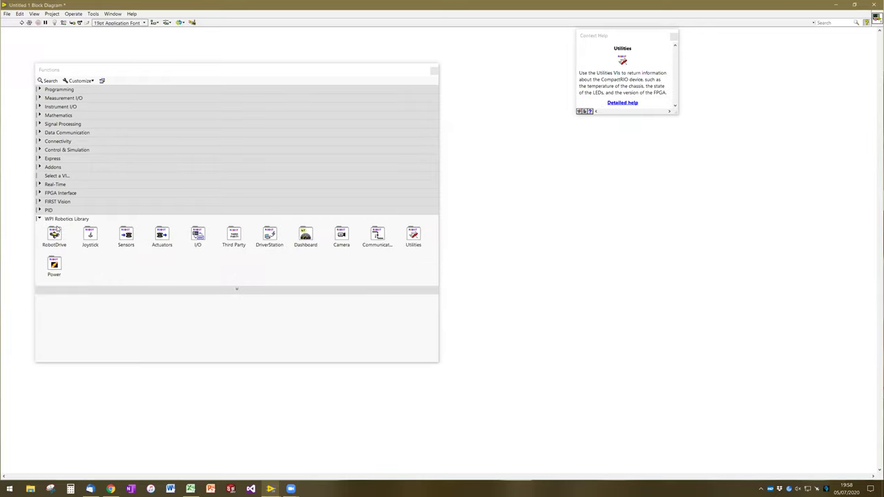
pyautogui.click(413, 237)
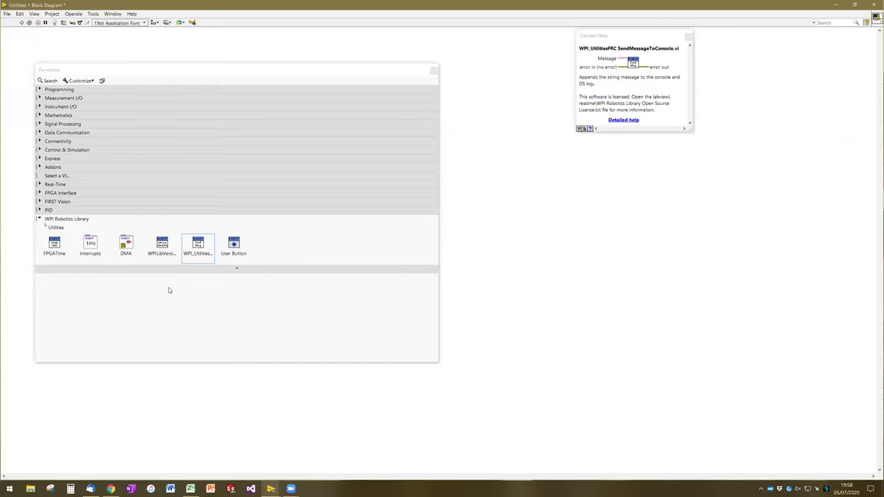
pyautogui.click(56, 228)
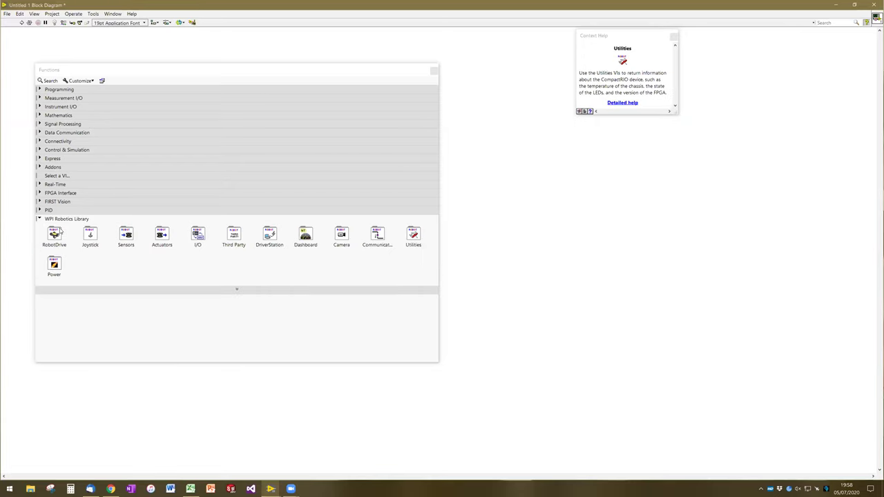
# Examine the roboRIO, PCM and PDP functions in the Power category and return to the library's top level
pyautogui.click(55, 265)
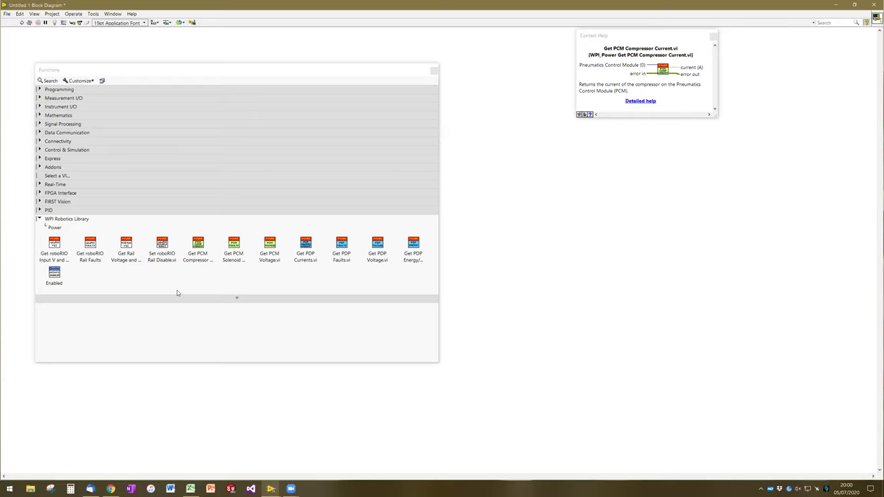
pyautogui.click(61, 229)
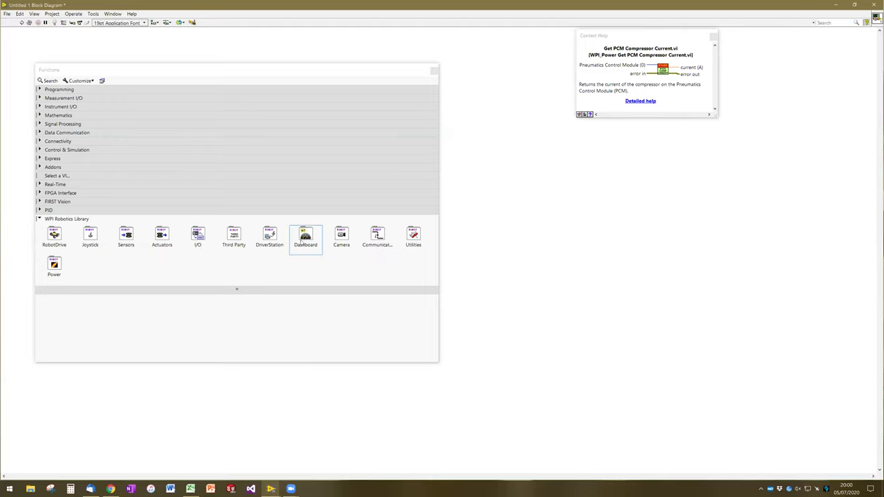
# Examine the Third Party category's CTRE Talon SRX functions and open their Output Config subpalette
pyautogui.click(230, 248)
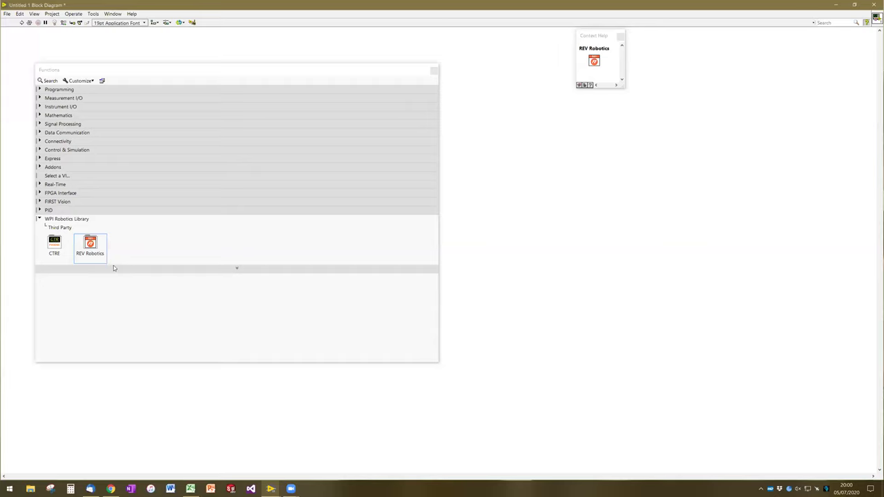
pyautogui.click(64, 243)
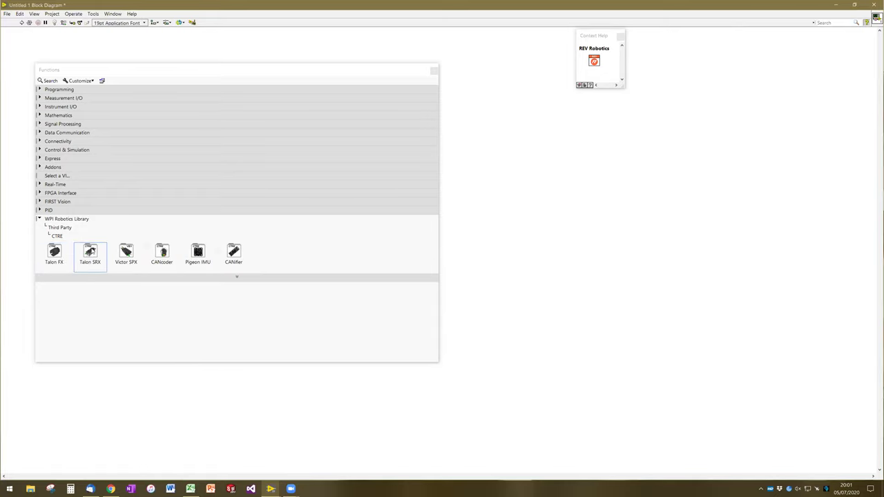
pyautogui.click(91, 254)
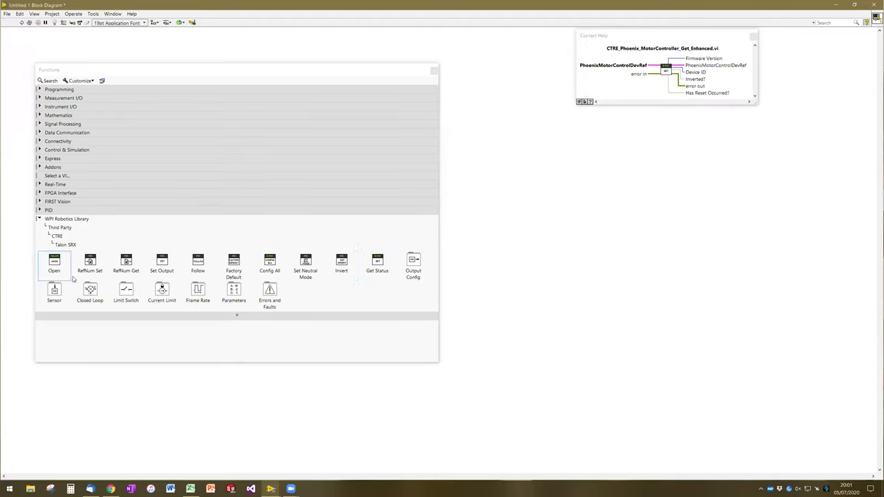
pyautogui.click(419, 270)
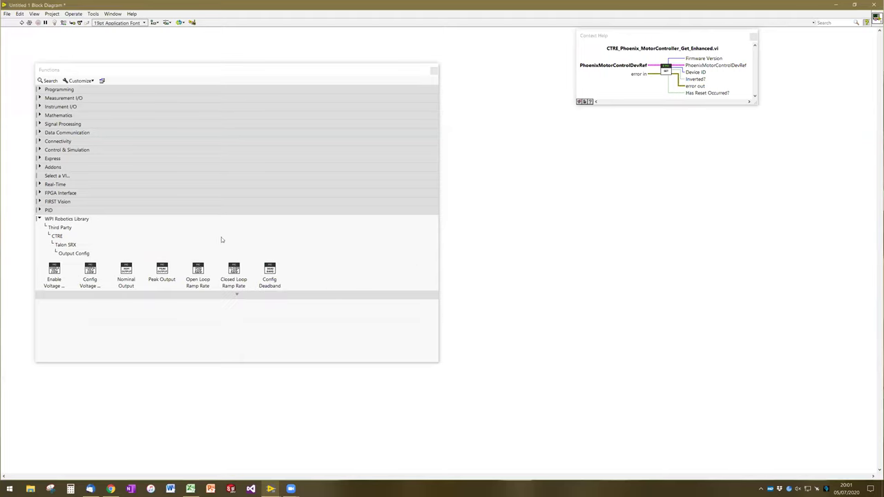
# Open the Talon SRX Sensor subpalette in place of Output Config and review the context help for Set Sensor Phase
pyautogui.click(71, 247)
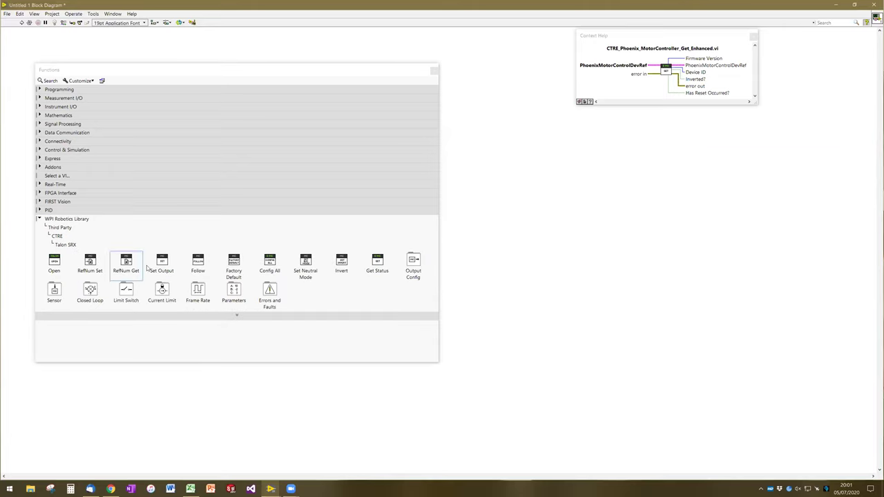
pyautogui.click(67, 297)
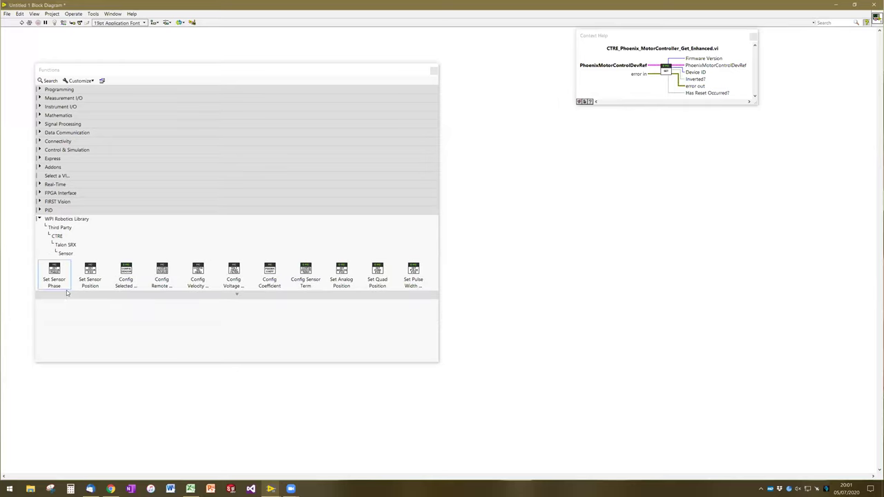
pyautogui.moveTo(66, 290)
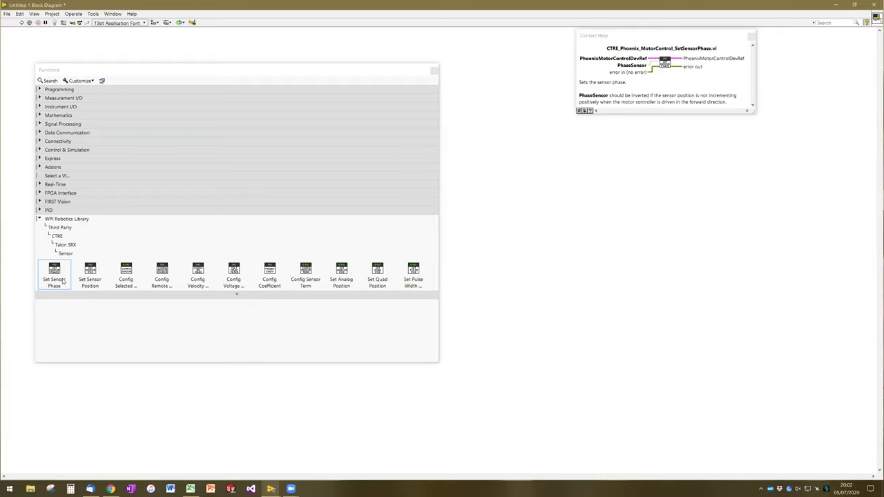
# Examine the Talon SRX Closed Loop functions and open their Motion Profile subpalette
pyautogui.click(68, 253)
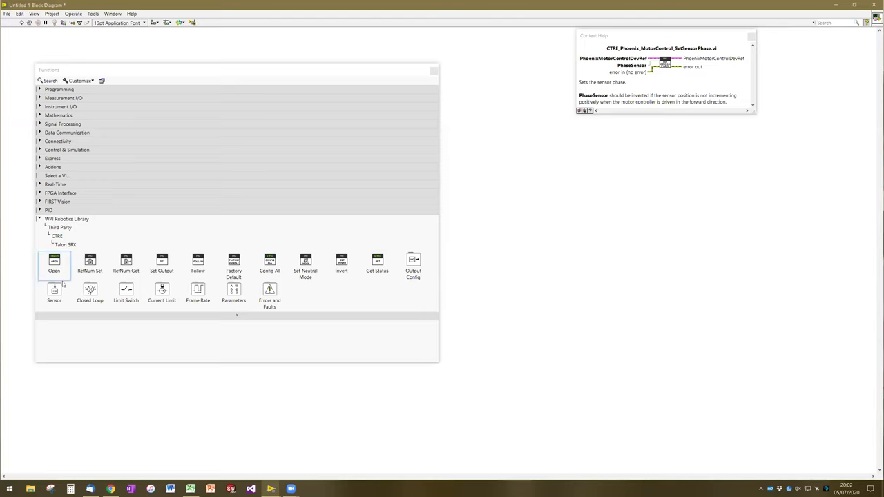
pyautogui.click(81, 304)
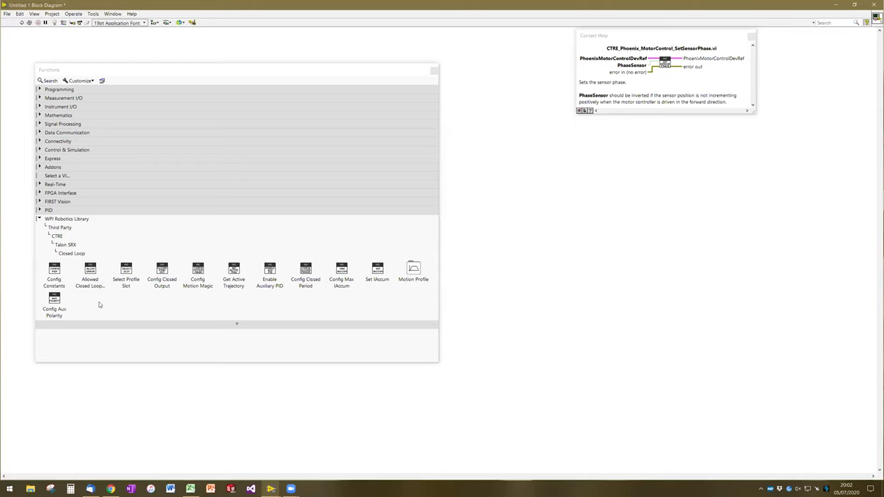
pyautogui.click(401, 271)
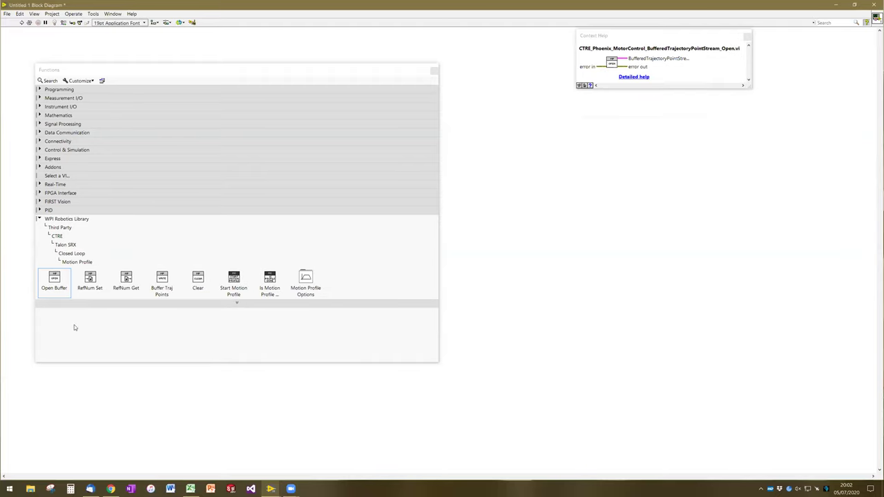